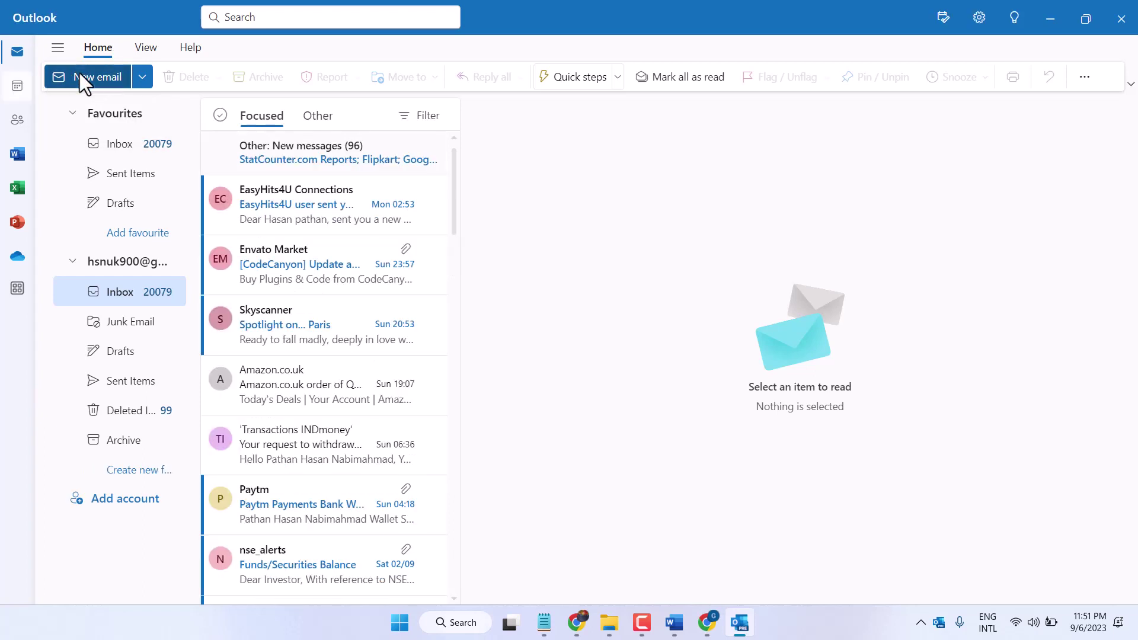
Step: Compose a new email to the contact suggested for BEST, with the subject TEST
click(80, 74)
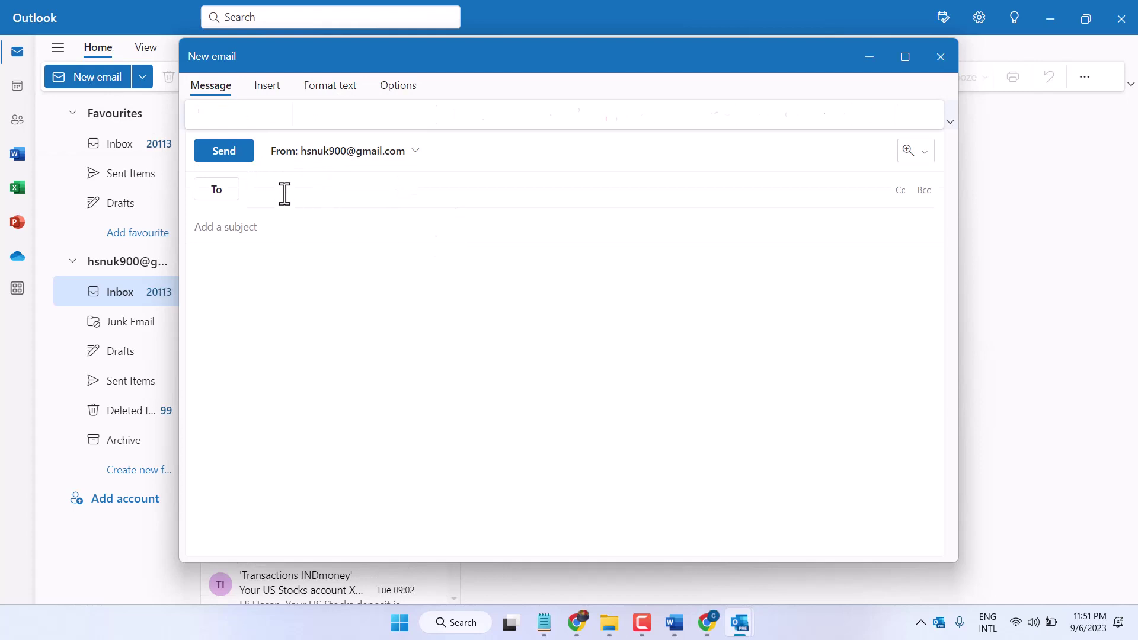
text(BEST)
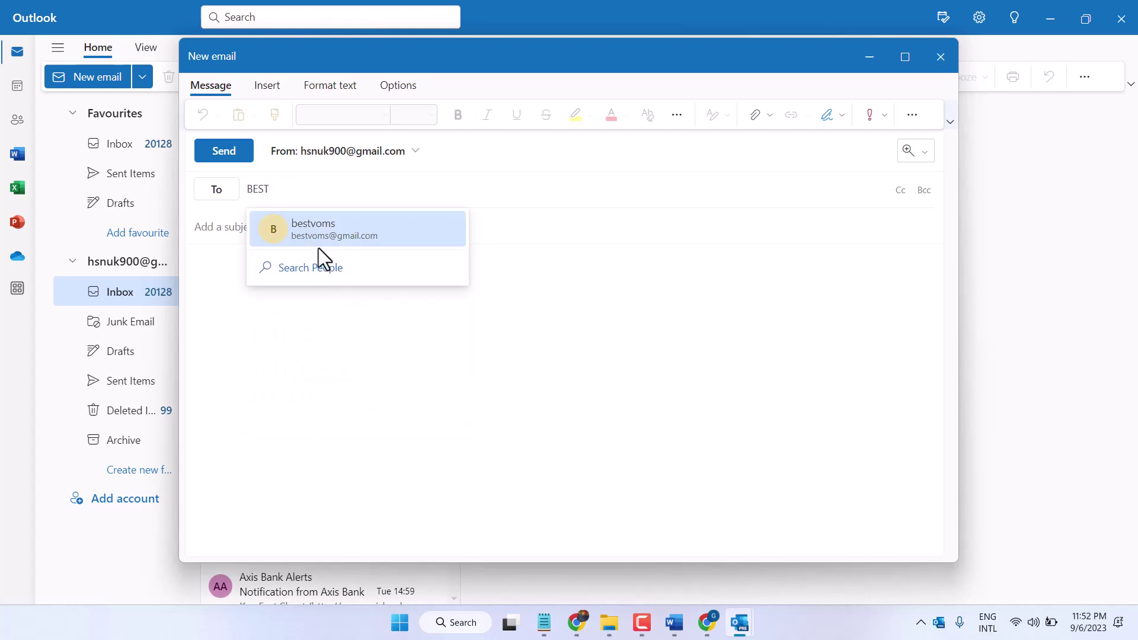
click(310, 237)
click(248, 230)
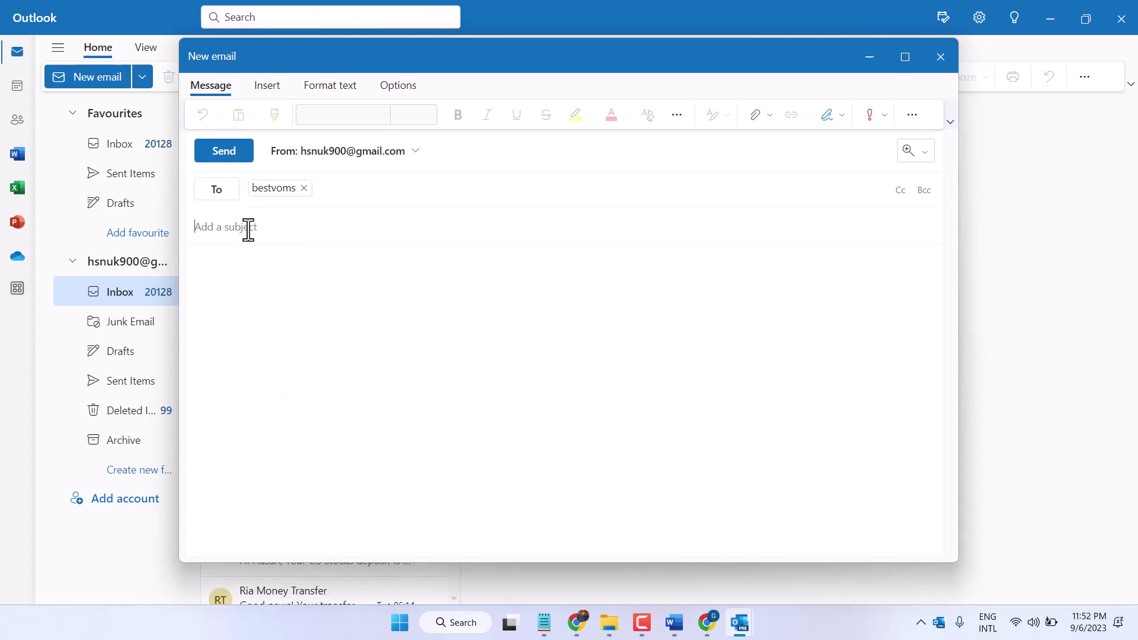
text(T)
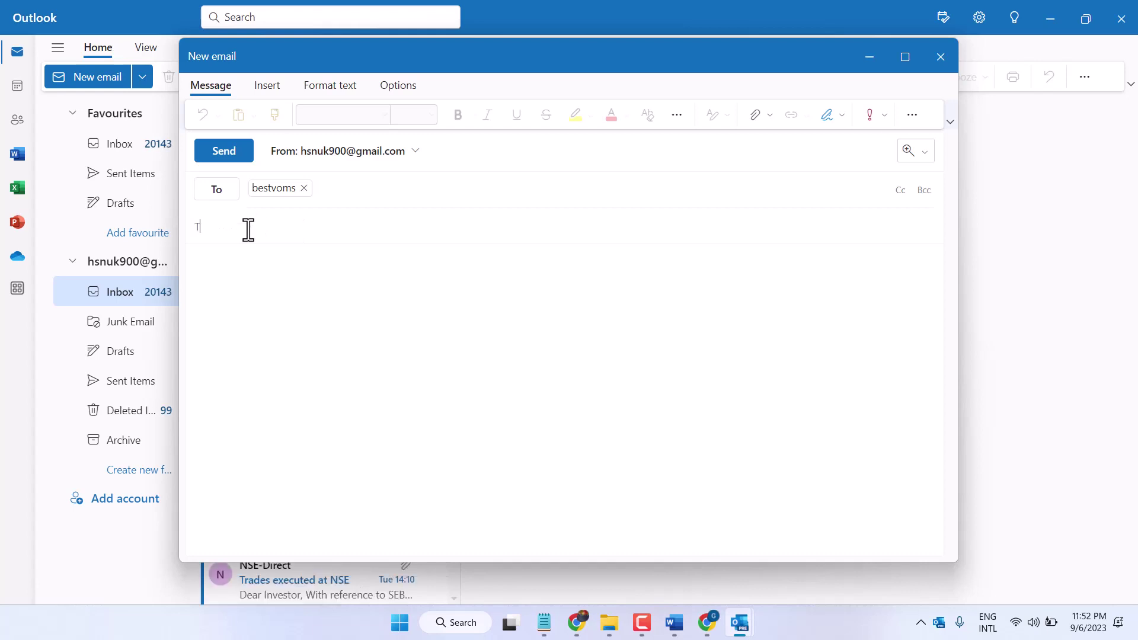
text(EST)
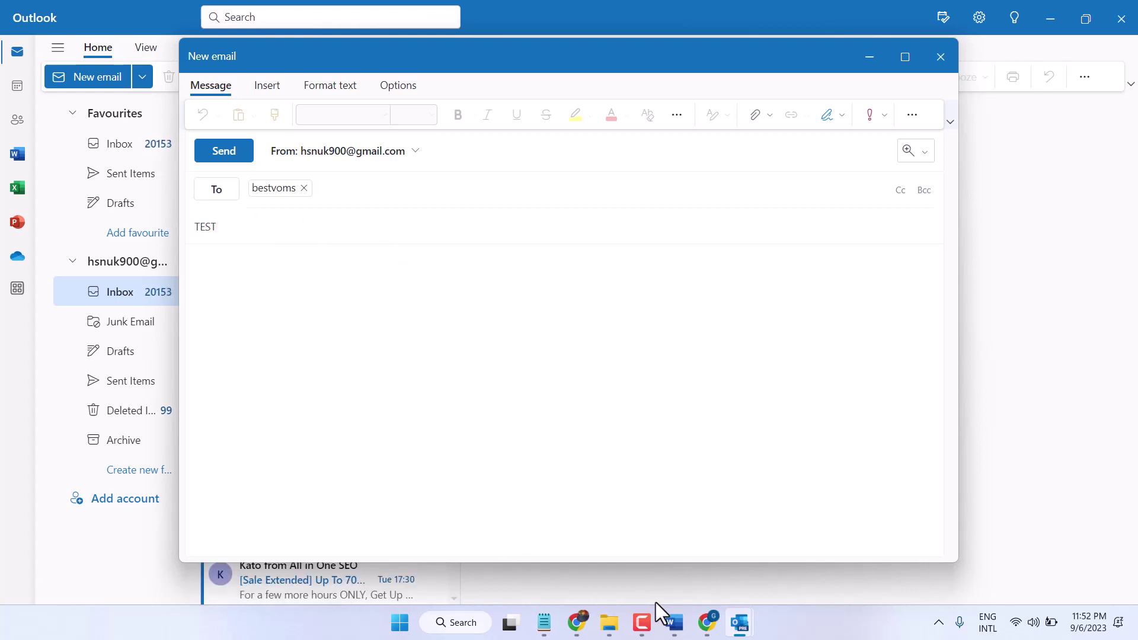
Step: Copy the Word item-price table ($500.00, $350.00, $800.00) from Document3
mouse_move(670, 624)
click(721, 542)
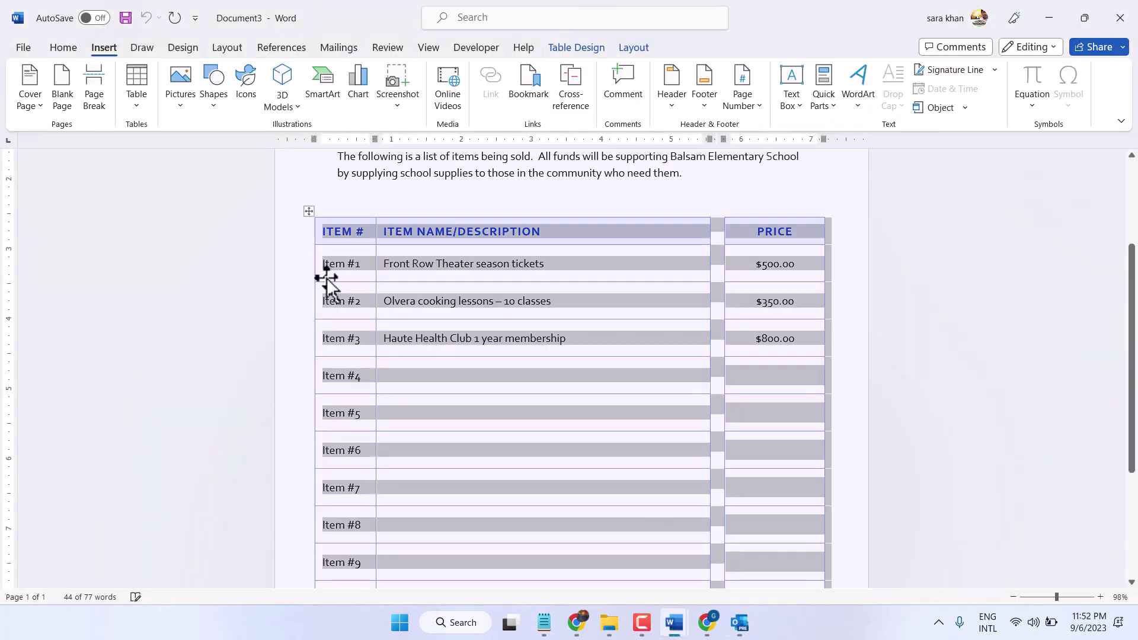
click(307, 199)
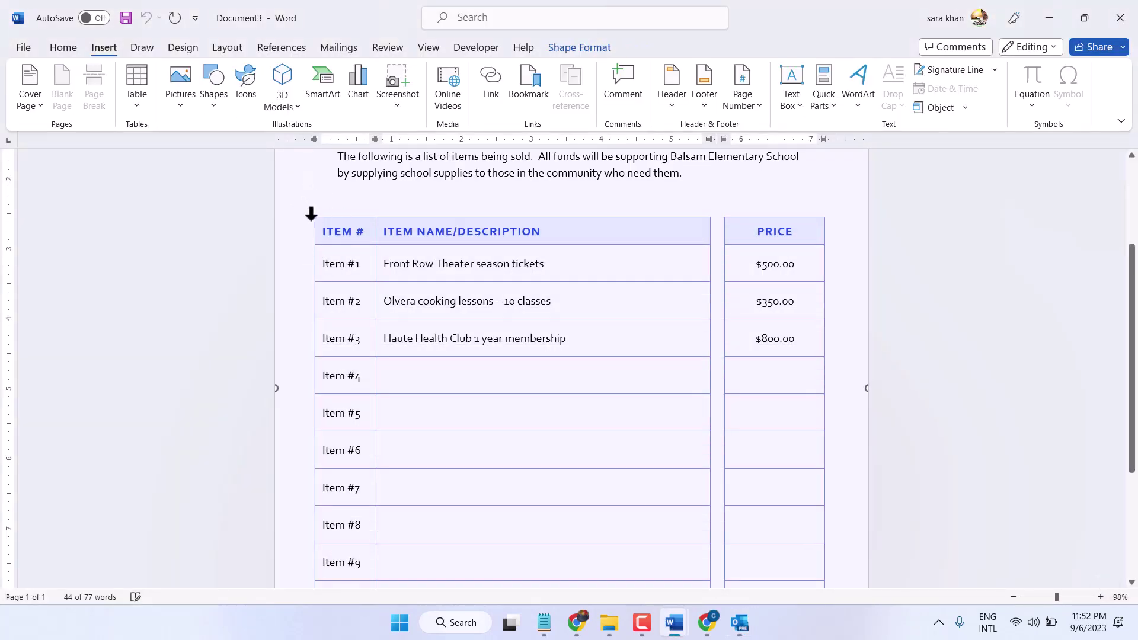
click(308, 212)
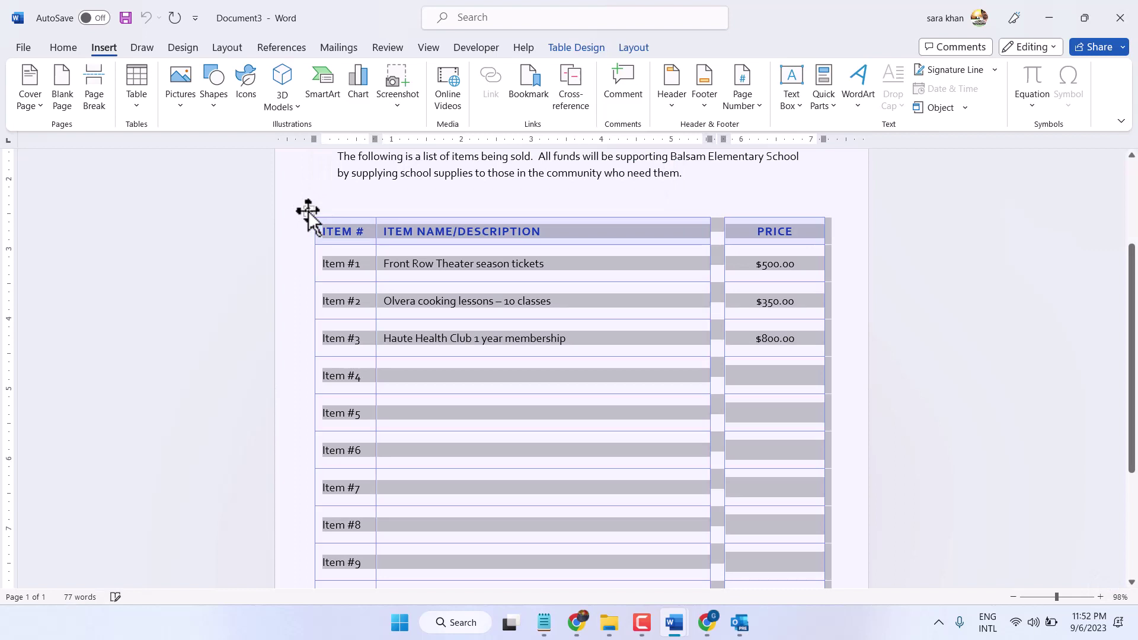
right_click(308, 211)
click(307, 211)
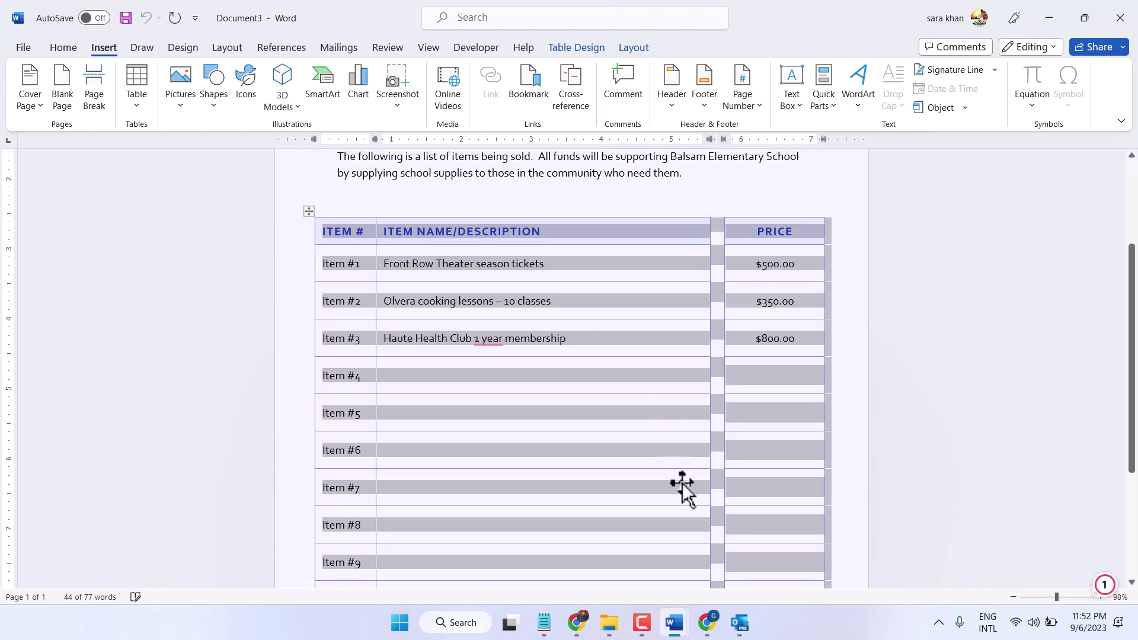
click(746, 625)
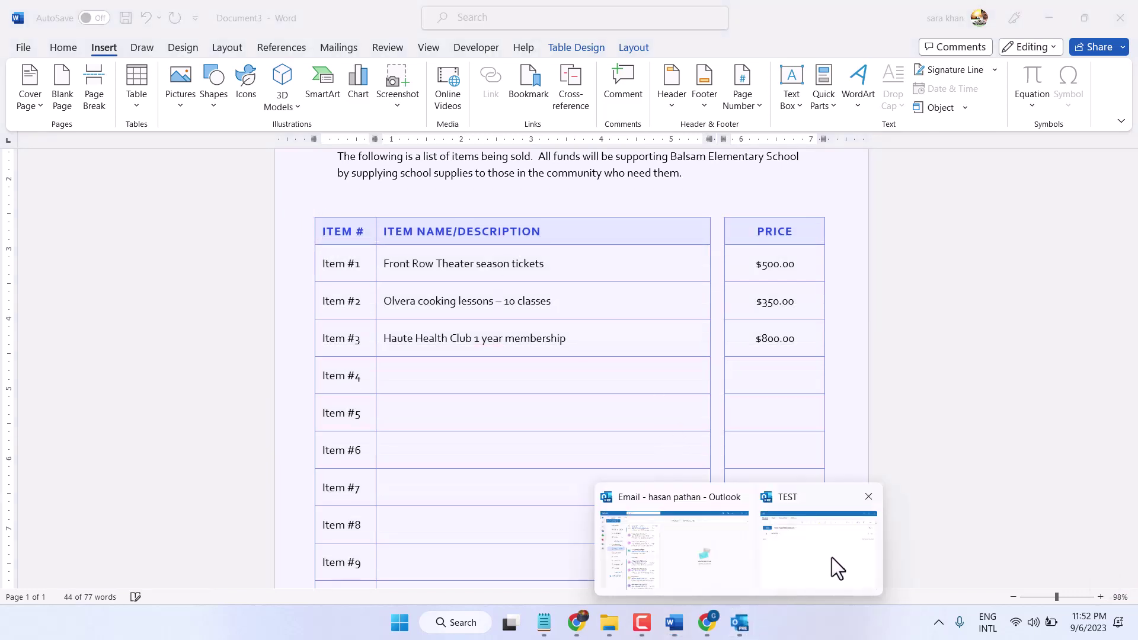
Step: Paste the copied Word price table into the body of the TEST draft
click(810, 554)
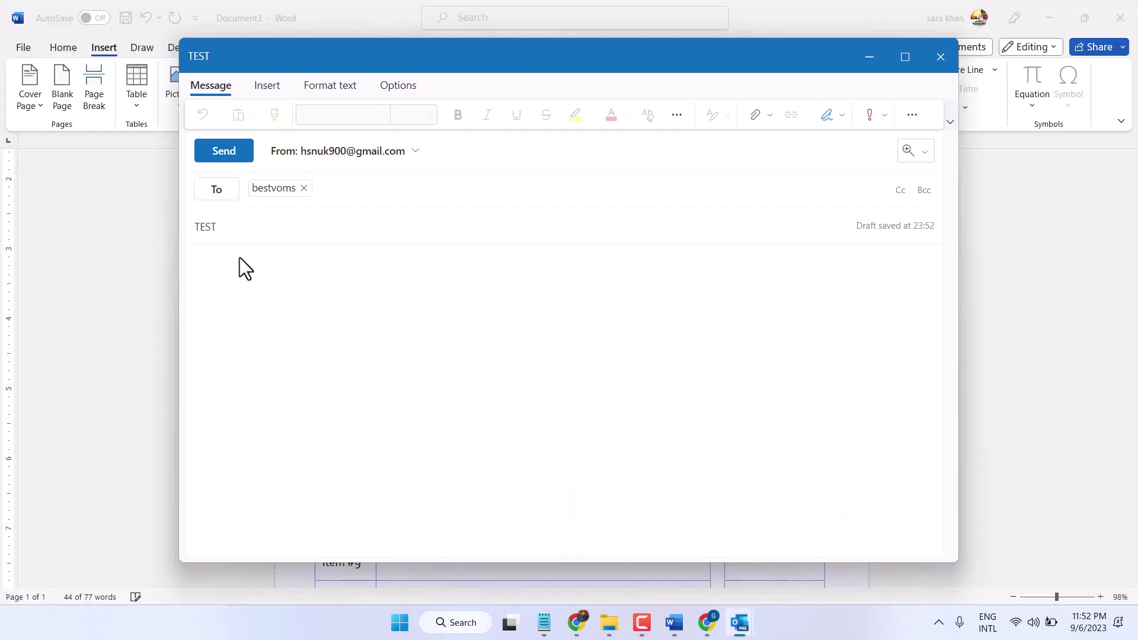
click(202, 261)
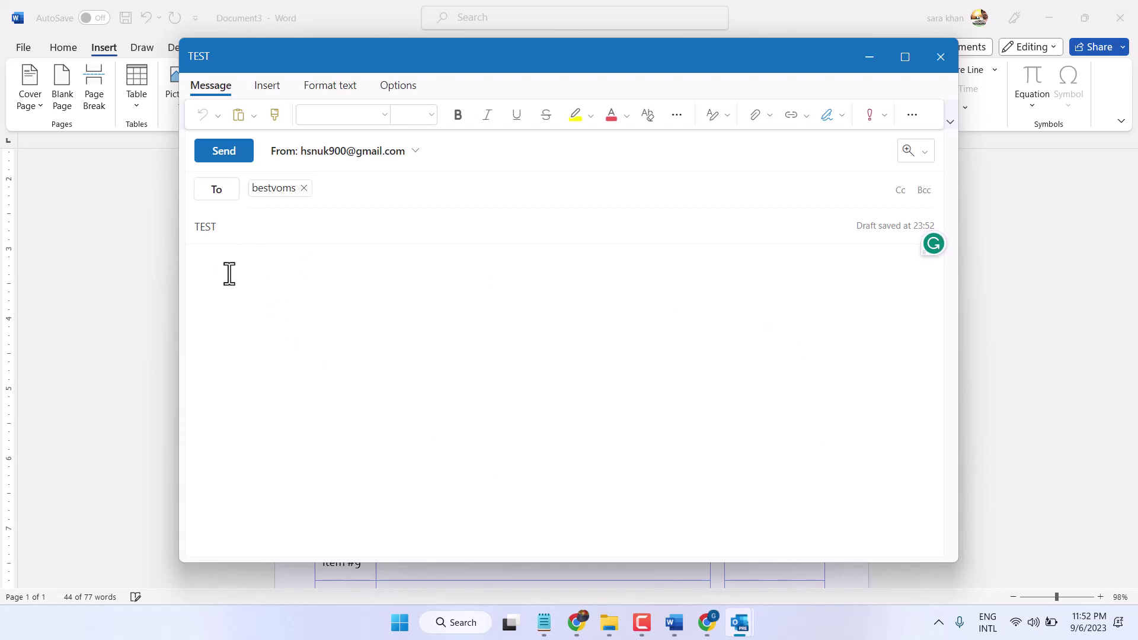
key(ctrl+v)
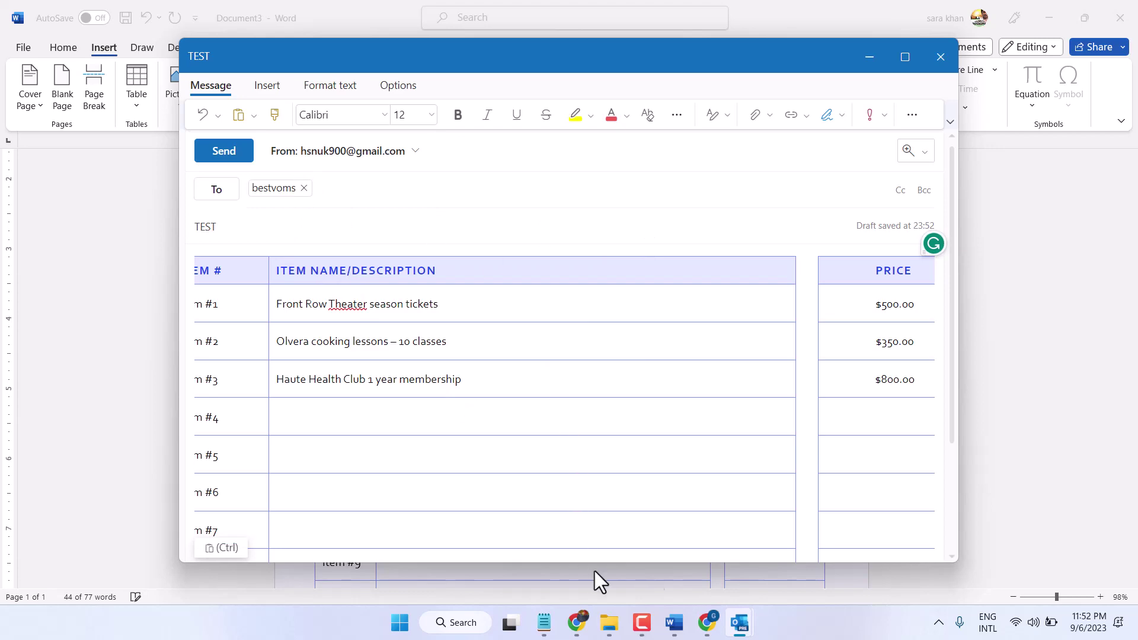
click(709, 622)
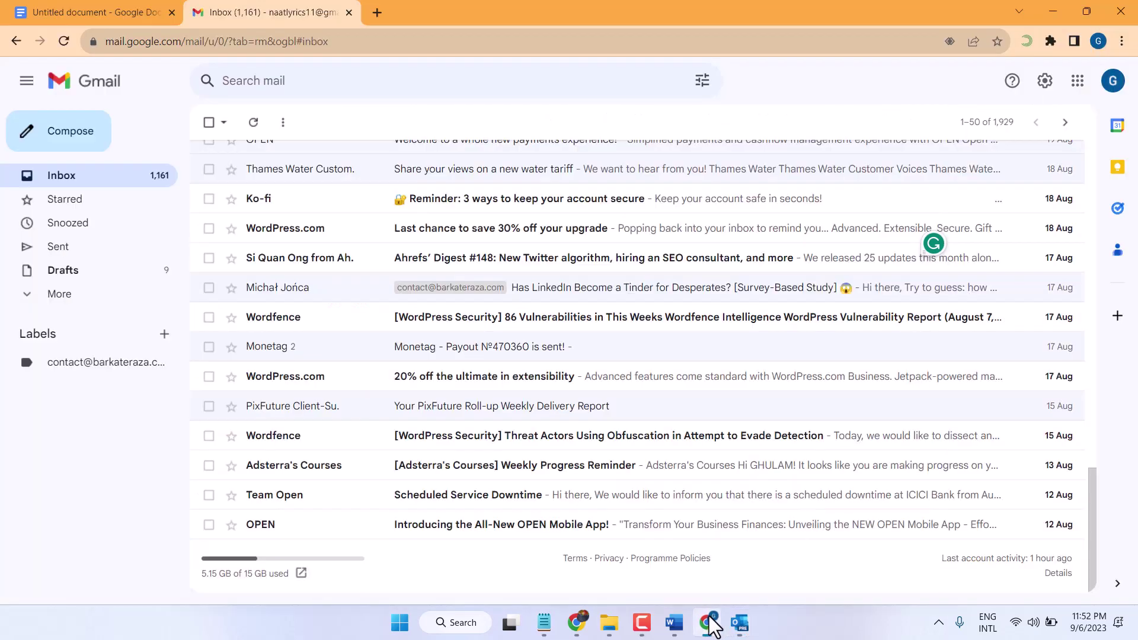
Step: Search for DOCS in a new Chrome tab to reach Google Docs
click(375, 8)
text(D)
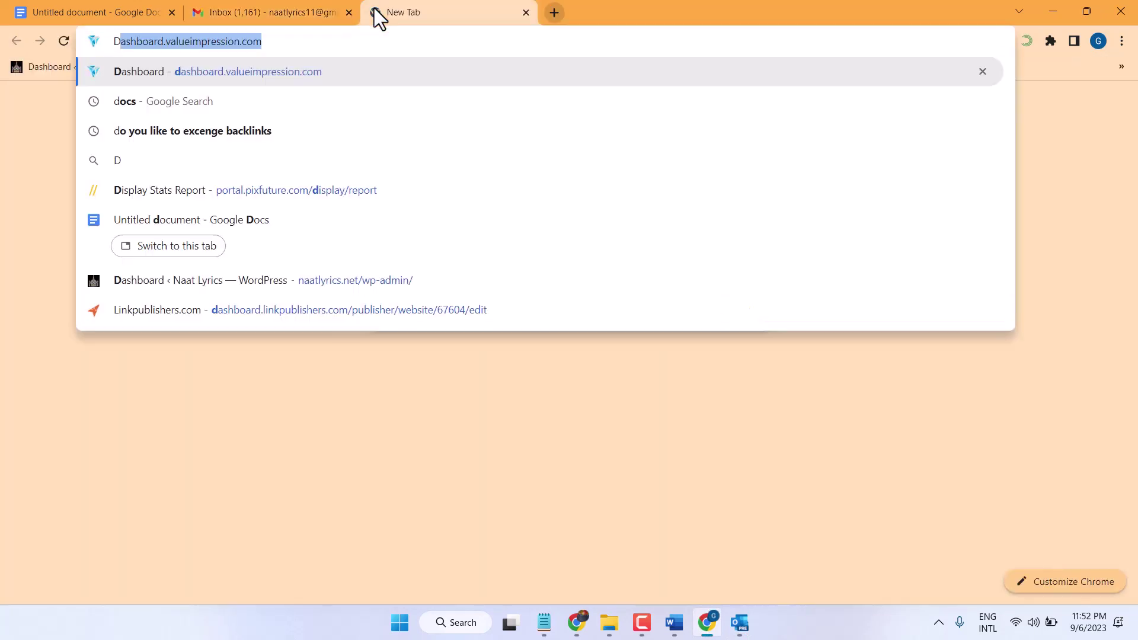
text(OCS)
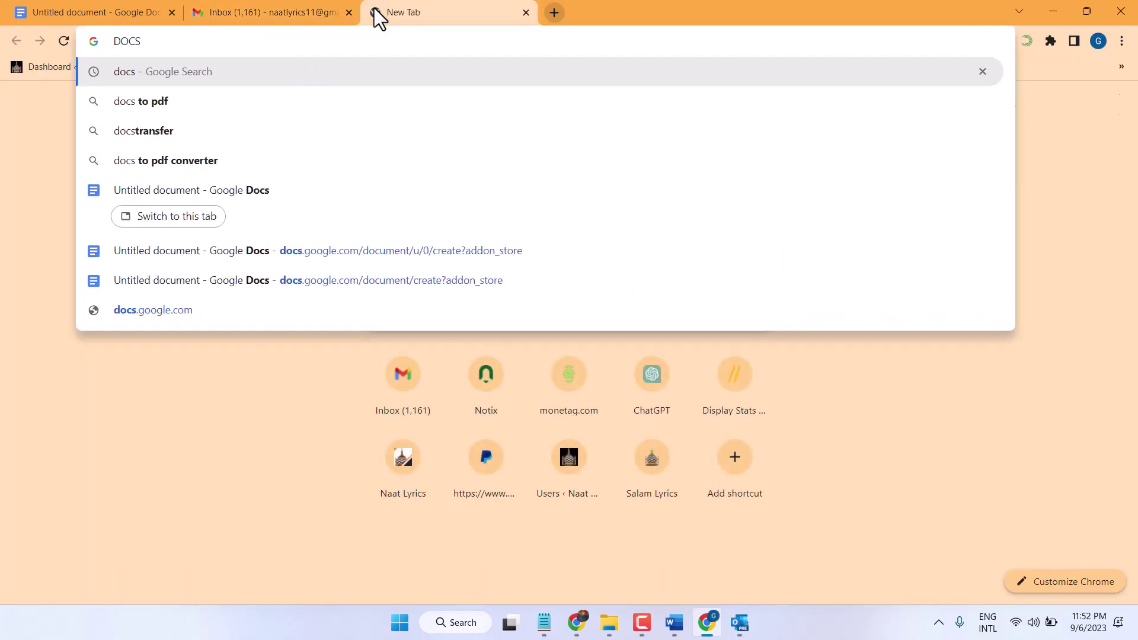
key(Return)
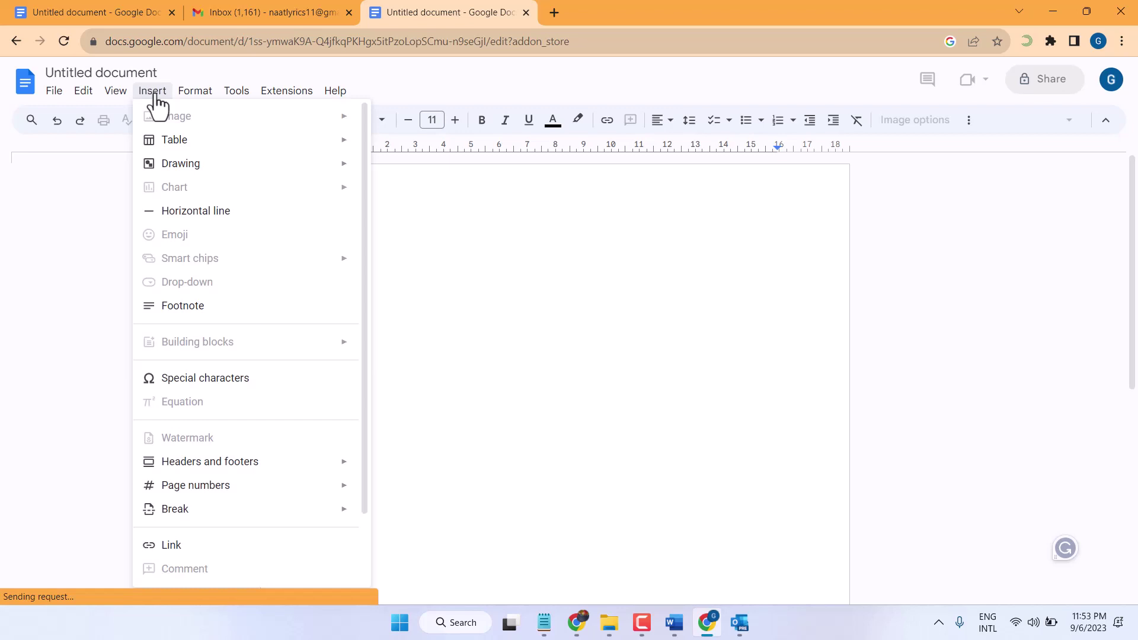
Step: Dismiss the Marketplace window and insert a 4 x 3 table into the Untitled document
mouse_move(182, 145)
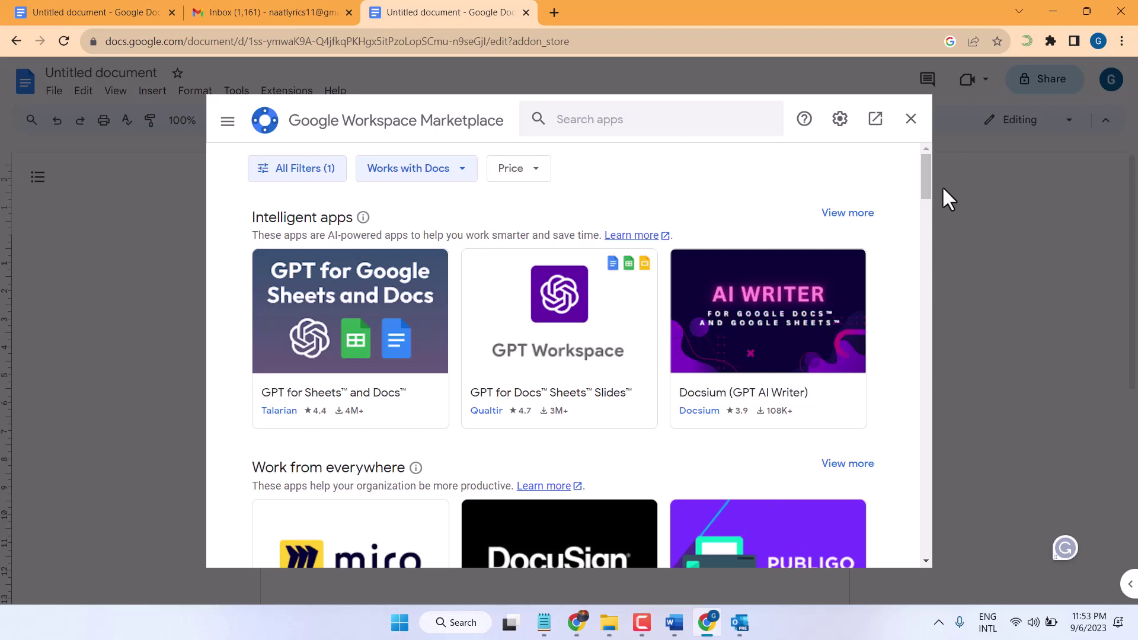
click(914, 121)
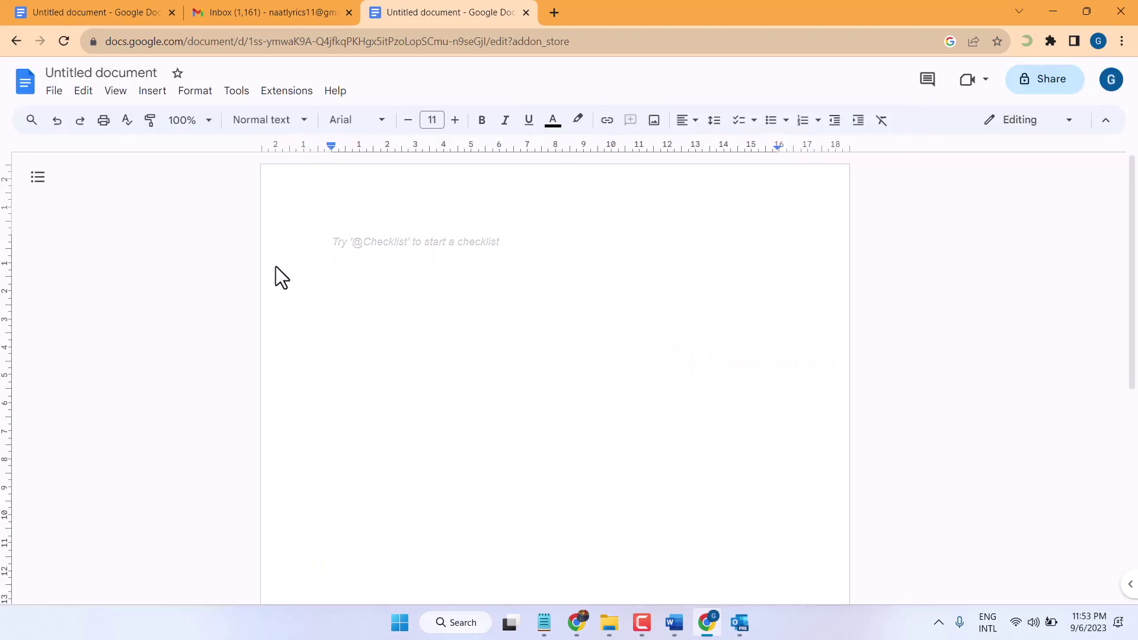
click(152, 92)
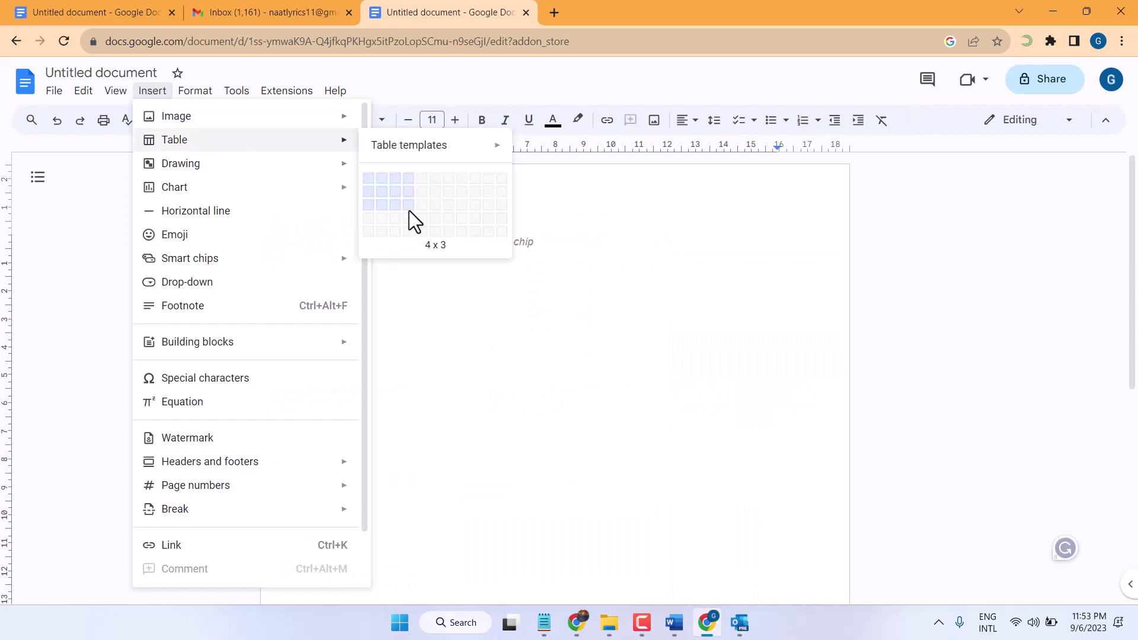
click(409, 209)
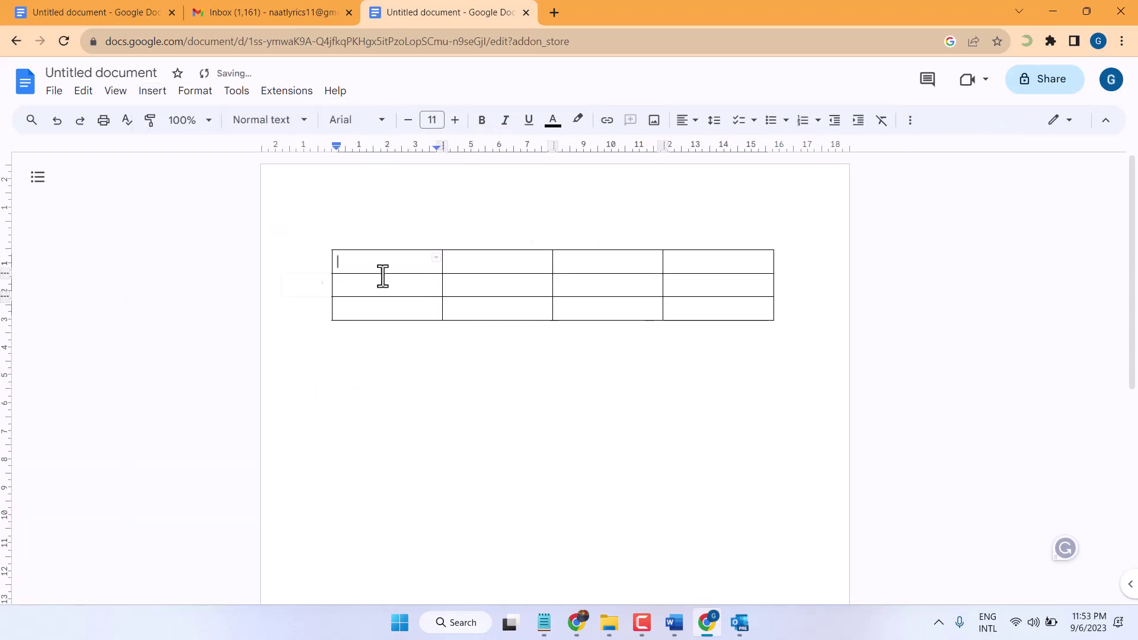
Step: Type R into the first-column cell of each of the three table rows
click(337, 359)
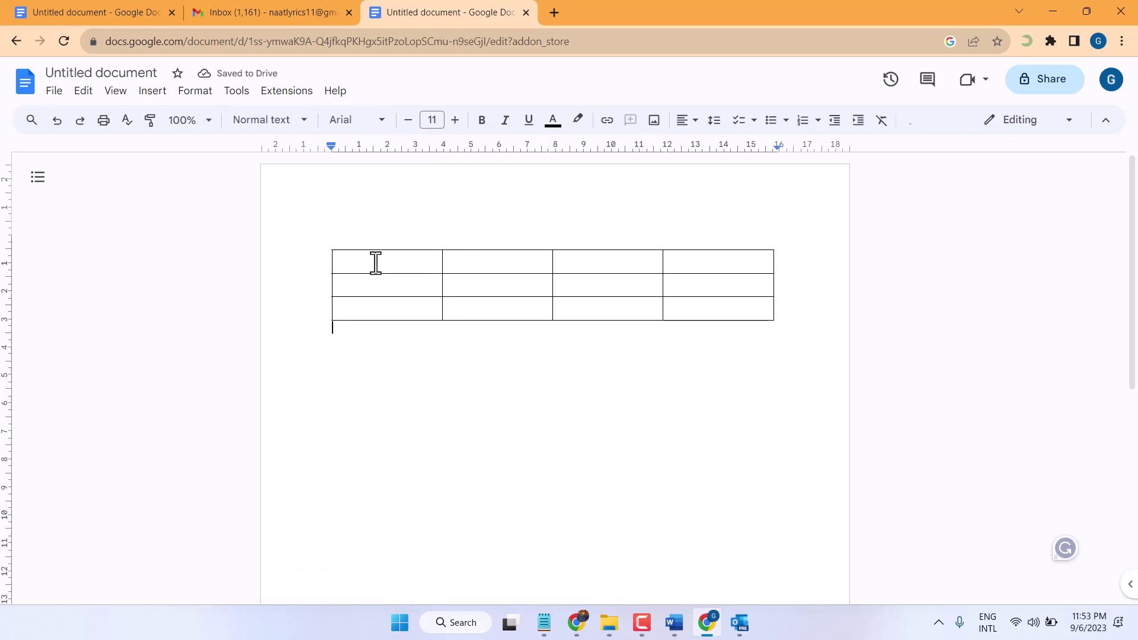
click(349, 259)
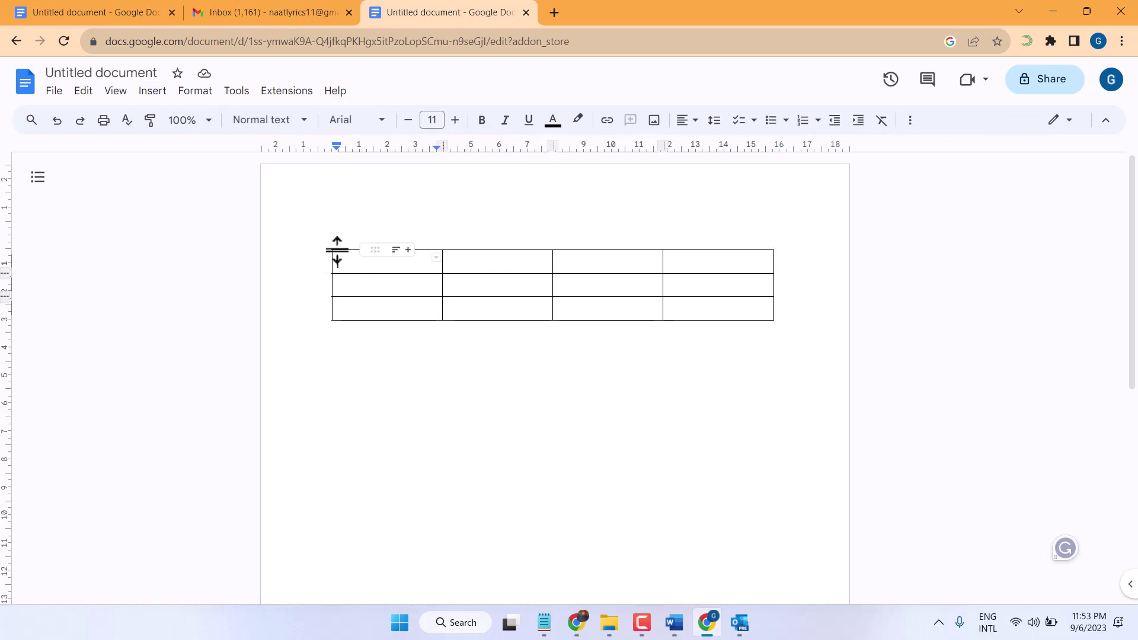
drag(784, 320, 364, 246)
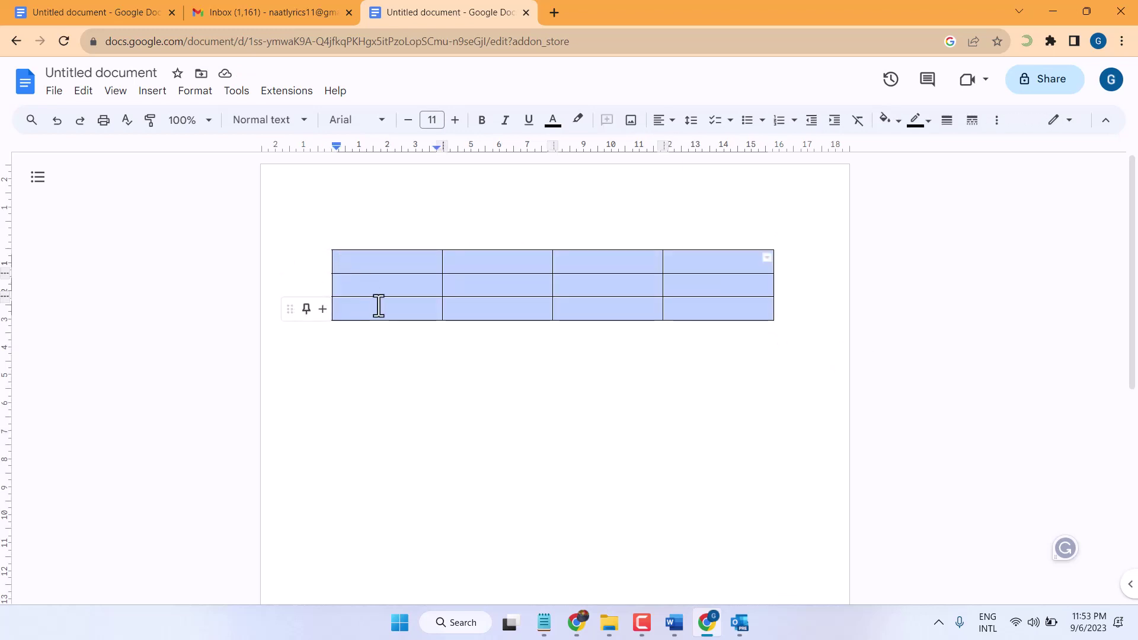
click(369, 265)
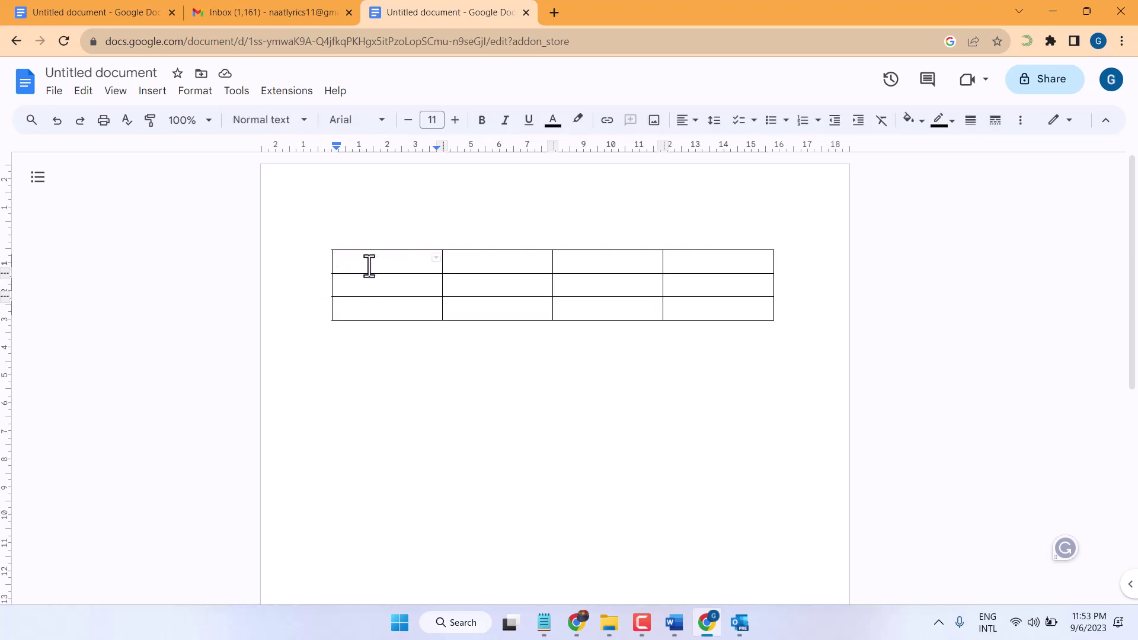
text(R)
click(360, 284)
text(R)
click(362, 308)
text(R)
Step: Enter U, J, J down the last column and select the whole table
click(703, 265)
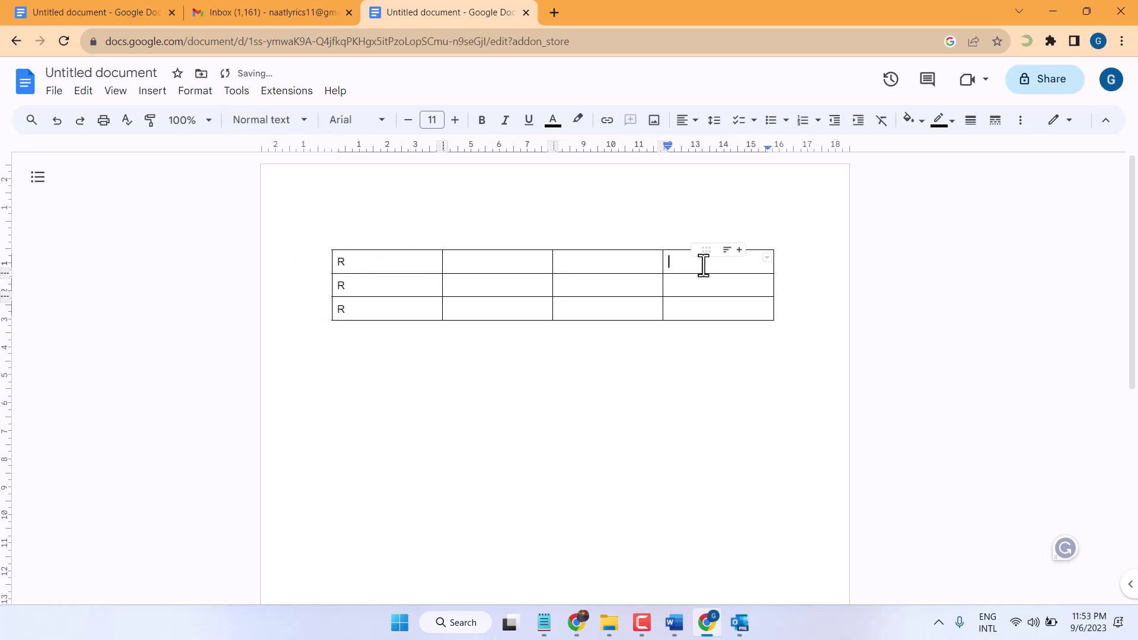
text(U)
click(693, 284)
text(J)
click(681, 310)
text(J)
drag(777, 307, 358, 243)
key(ctrl+c)
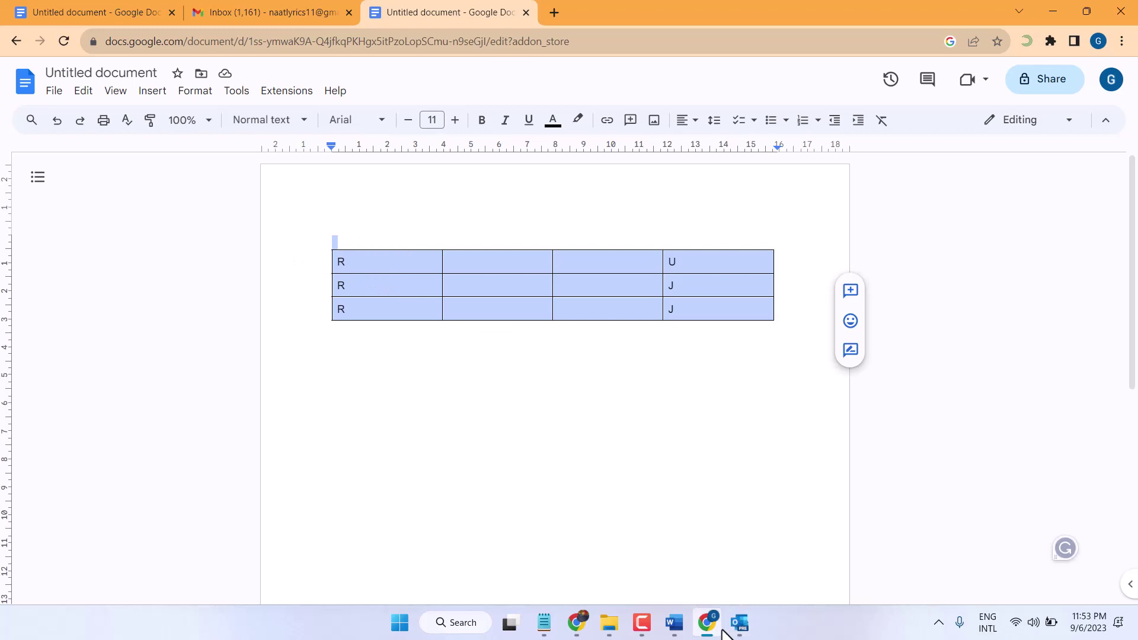
Step: Paste the Google Docs R/U/J/J table below the Word price table in the TEST draft
mouse_move(741, 627)
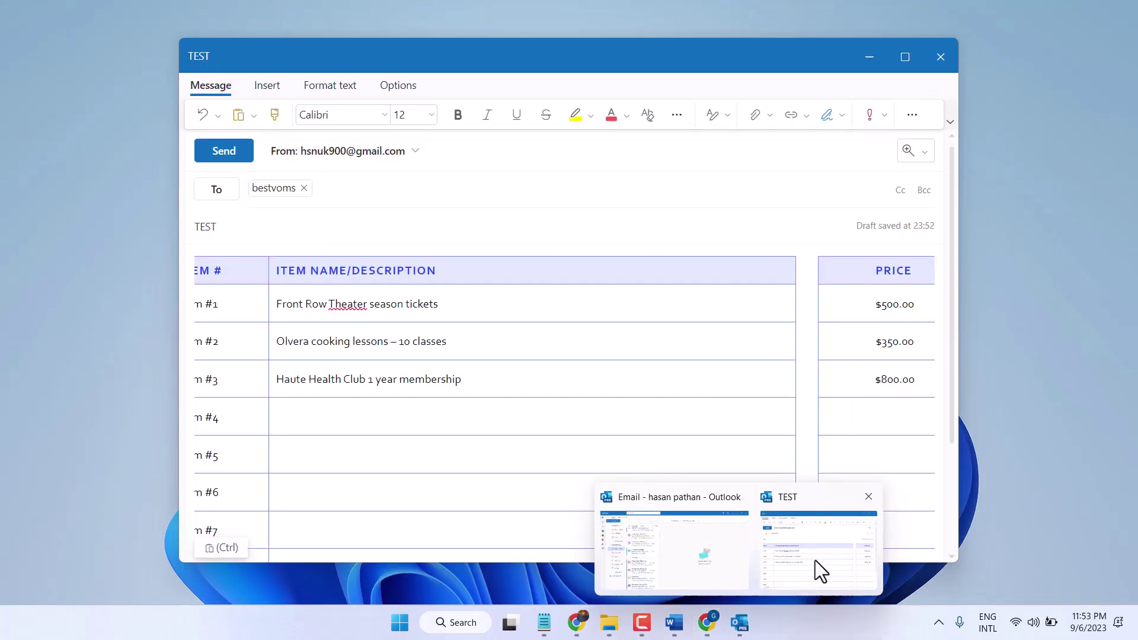
click(816, 560)
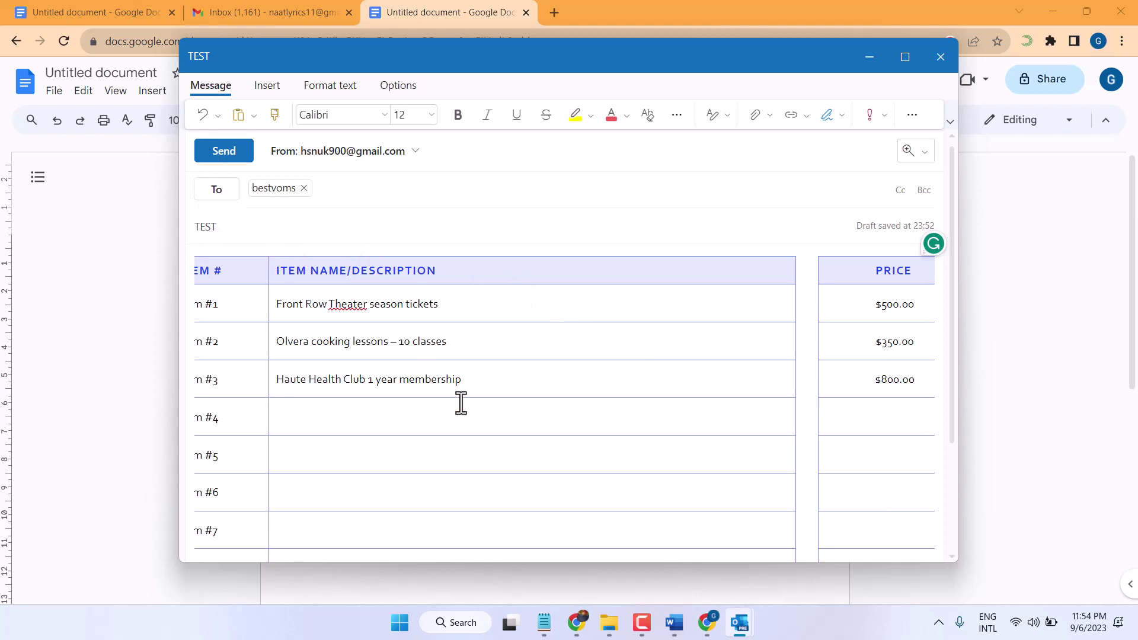
scroll(464, 404, down, 3)
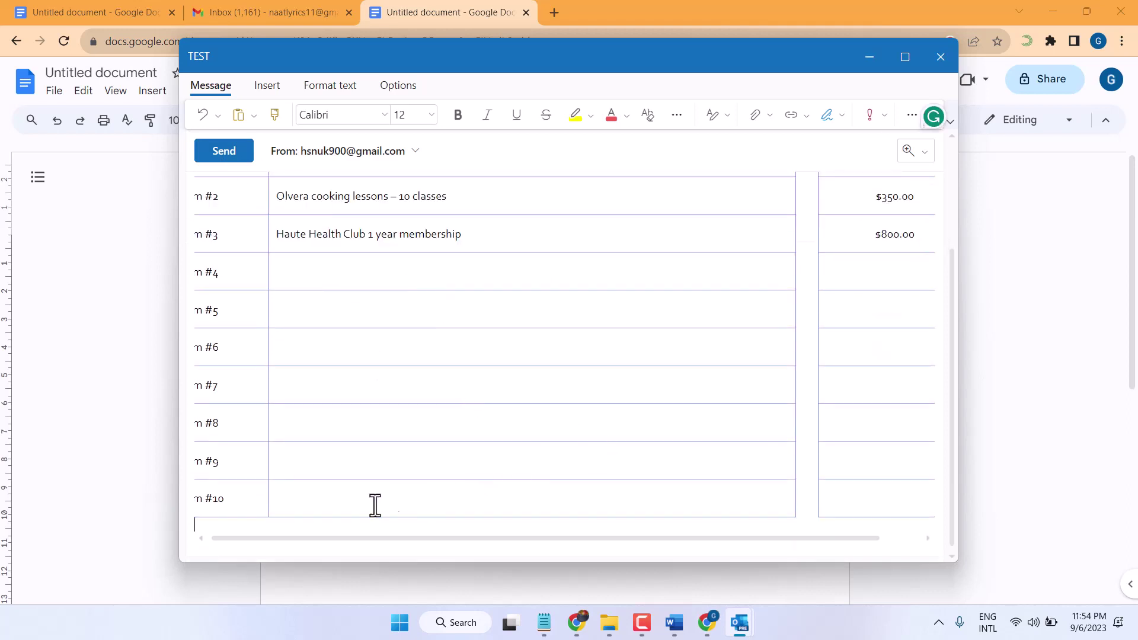
scroll(303, 517, down, 3)
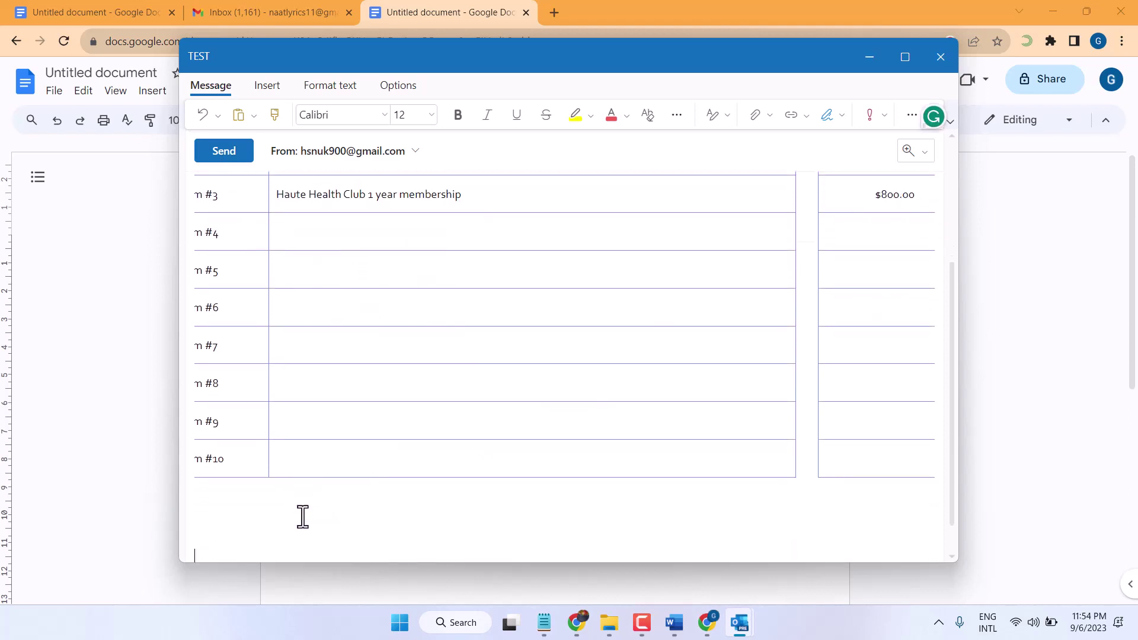
scroll(303, 517, down, 1)
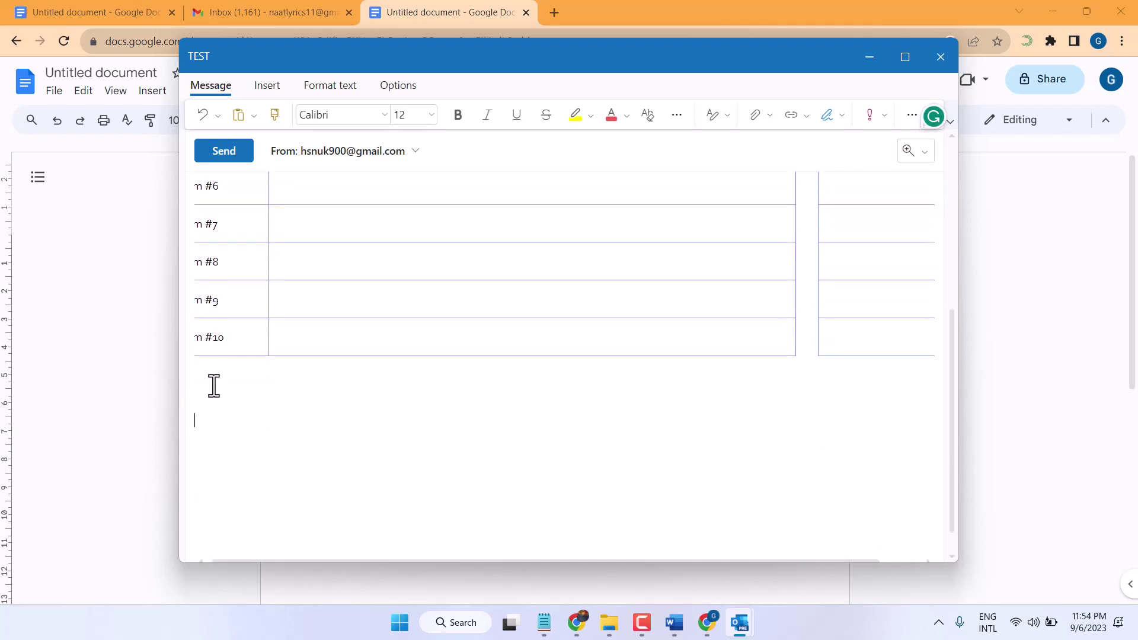
key(ctrl+v)
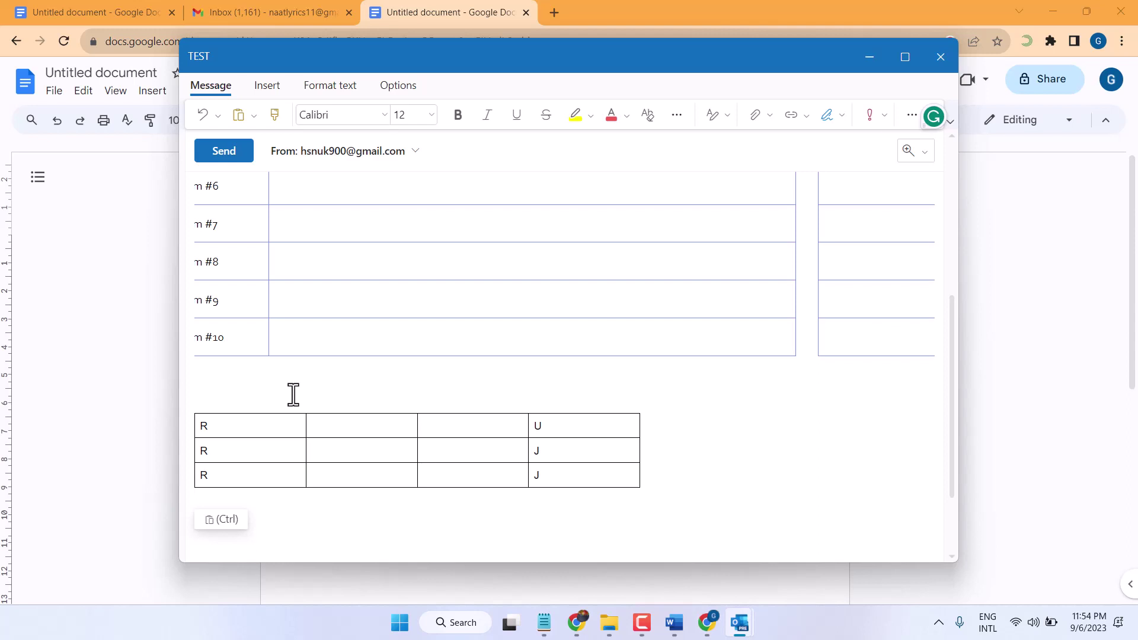
scroll(293, 394, up, 5)
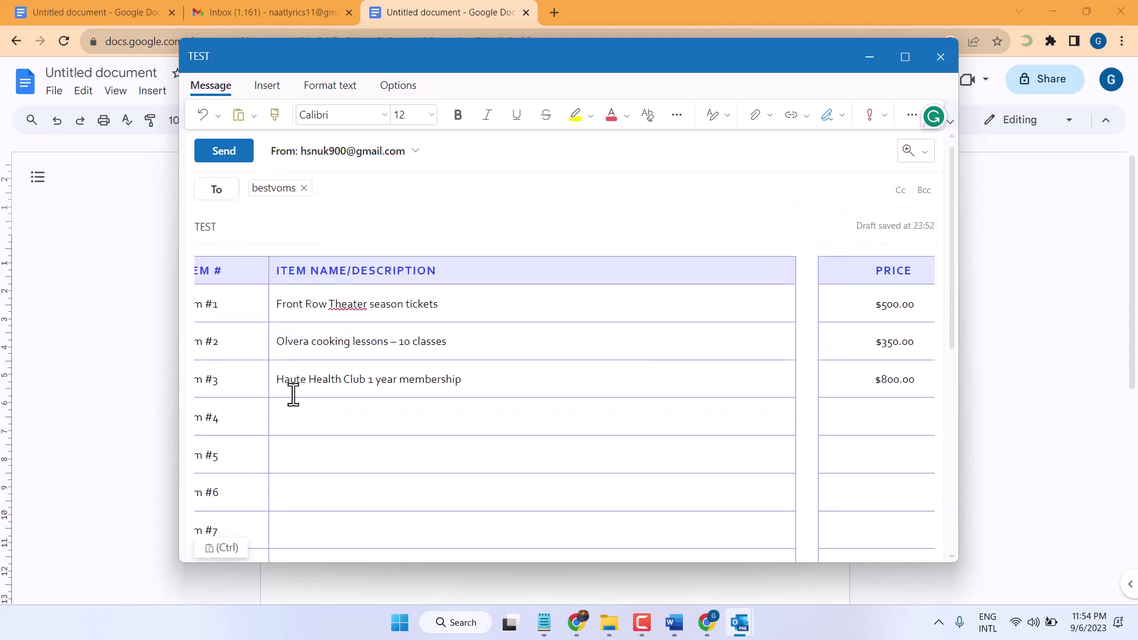
Step: Send the TEST email and return to the main Outlook inbox
click(224, 155)
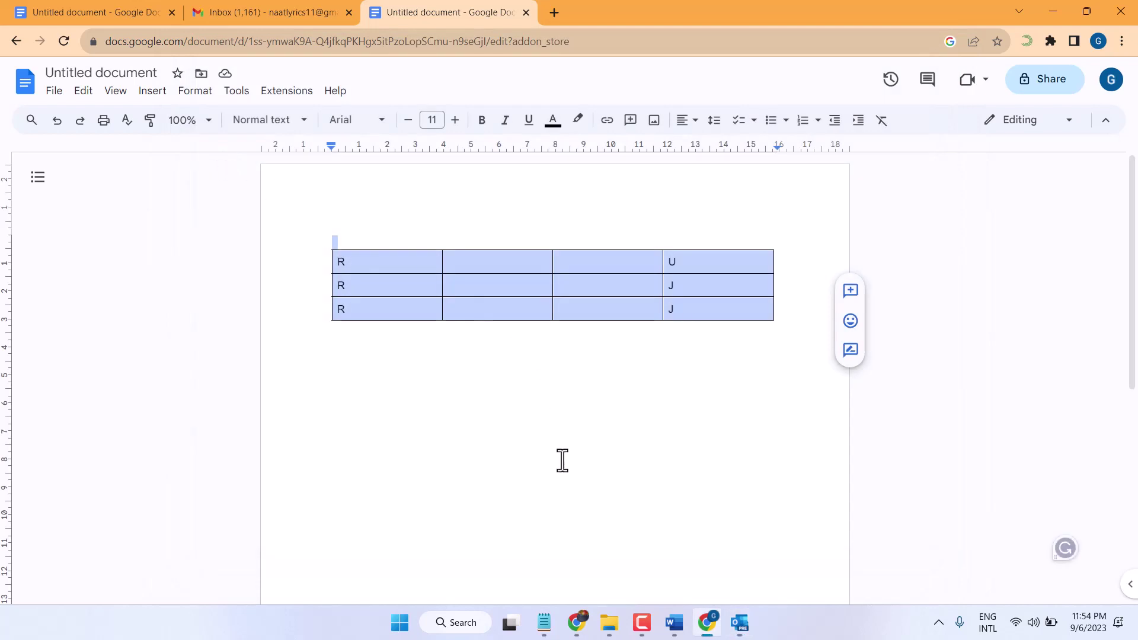
click(738, 627)
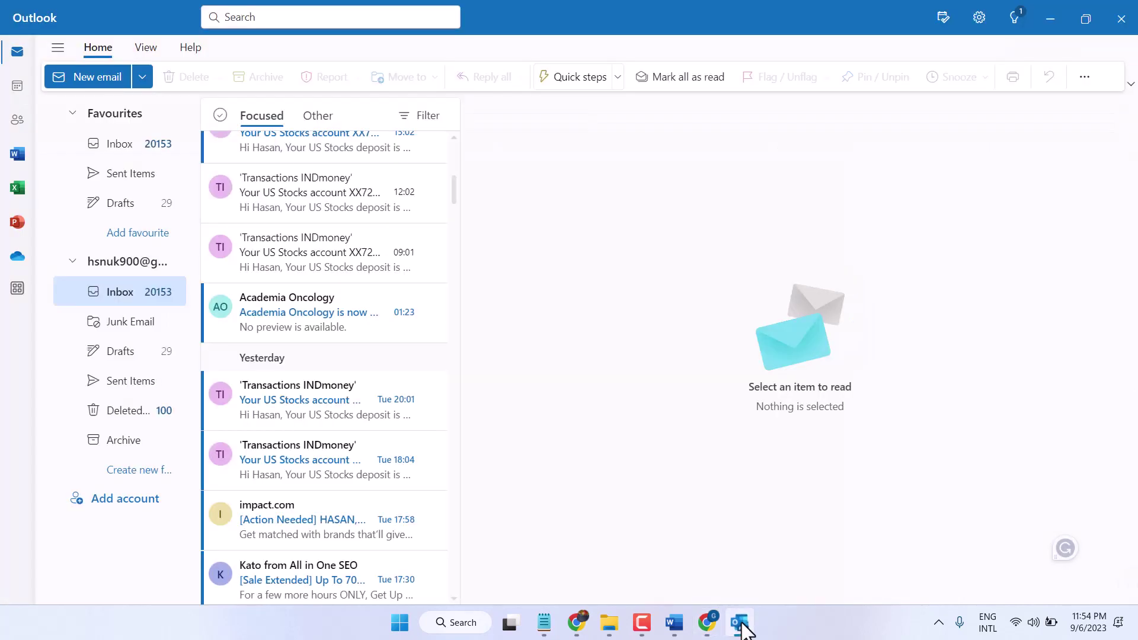